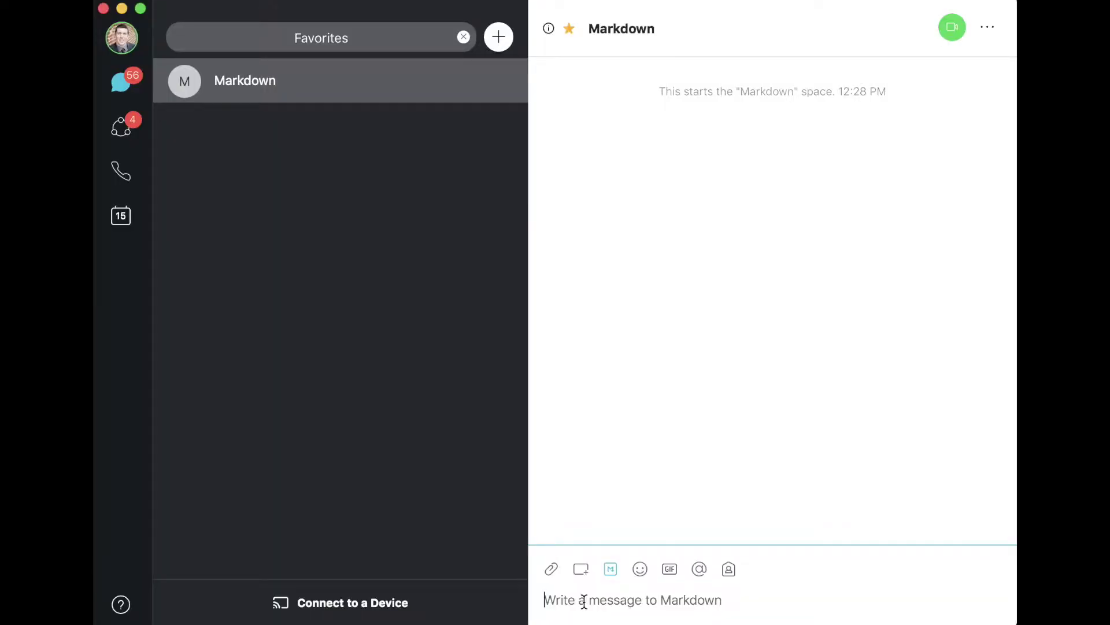
- Review the Markdown formats reference for the message box, covering styles, lists, headings, links and code
left_click(584, 601)
left_click(610, 571)
left_click(610, 569)
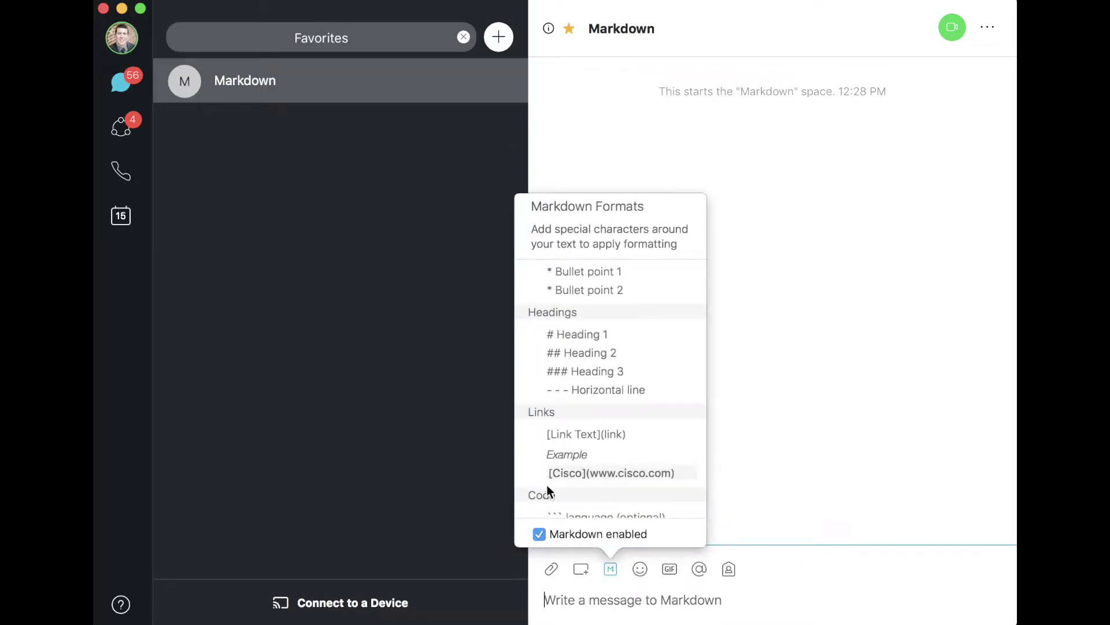
scroll(569, 355, "up", 6)
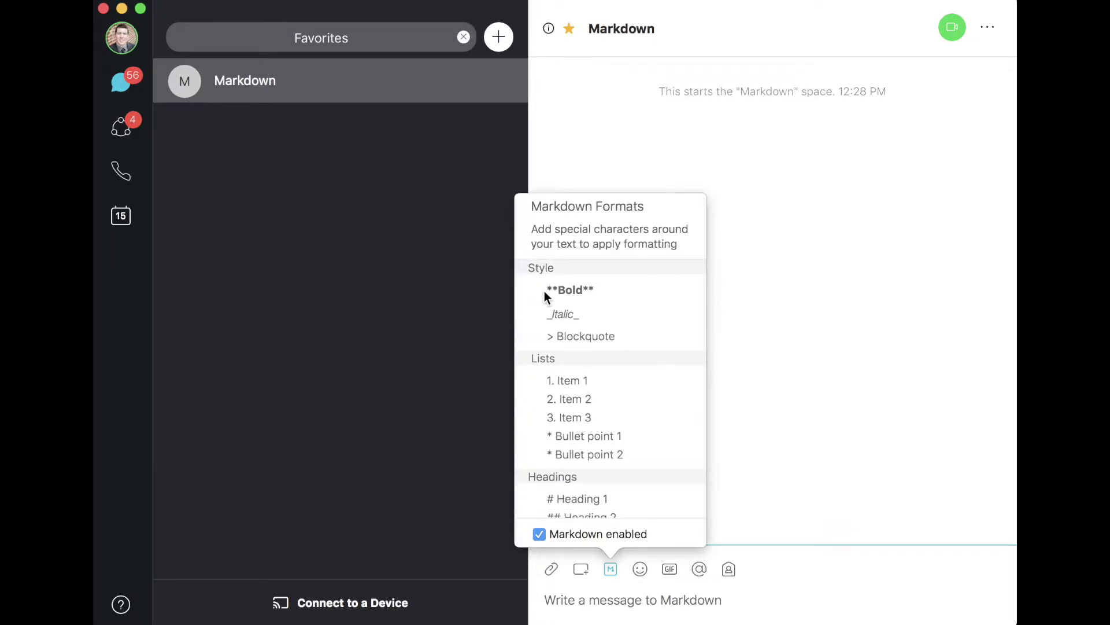
scroll(552, 352, "up", 1)
- Send the plain message "Test" to the Markdown space, followed by a bold version written as "**Test**"
left_click(606, 601)
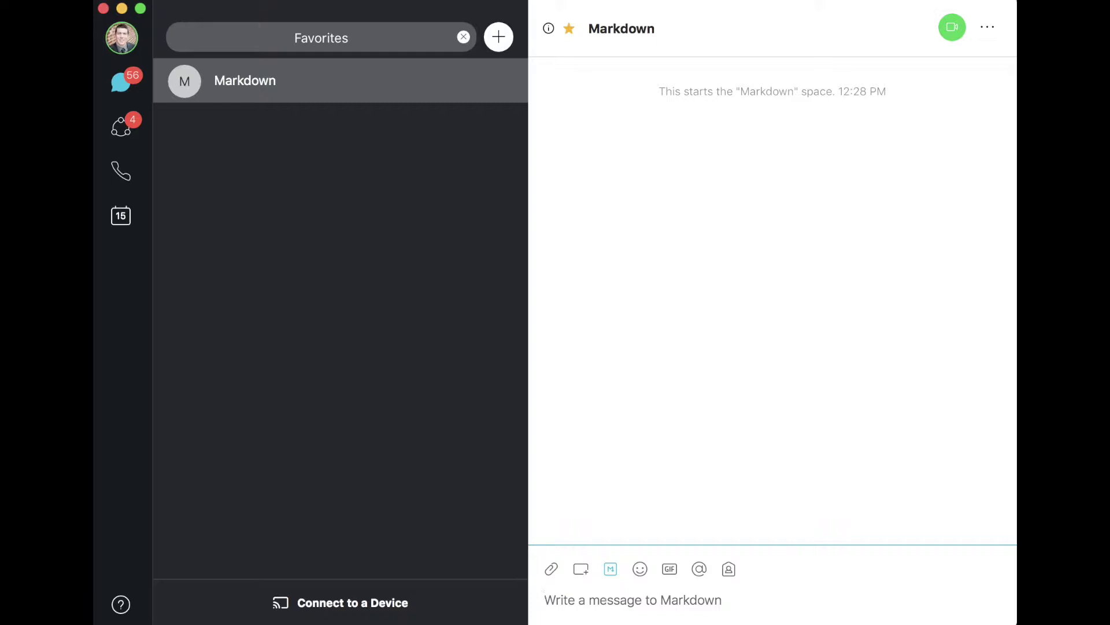
type("Test")
key("Return")
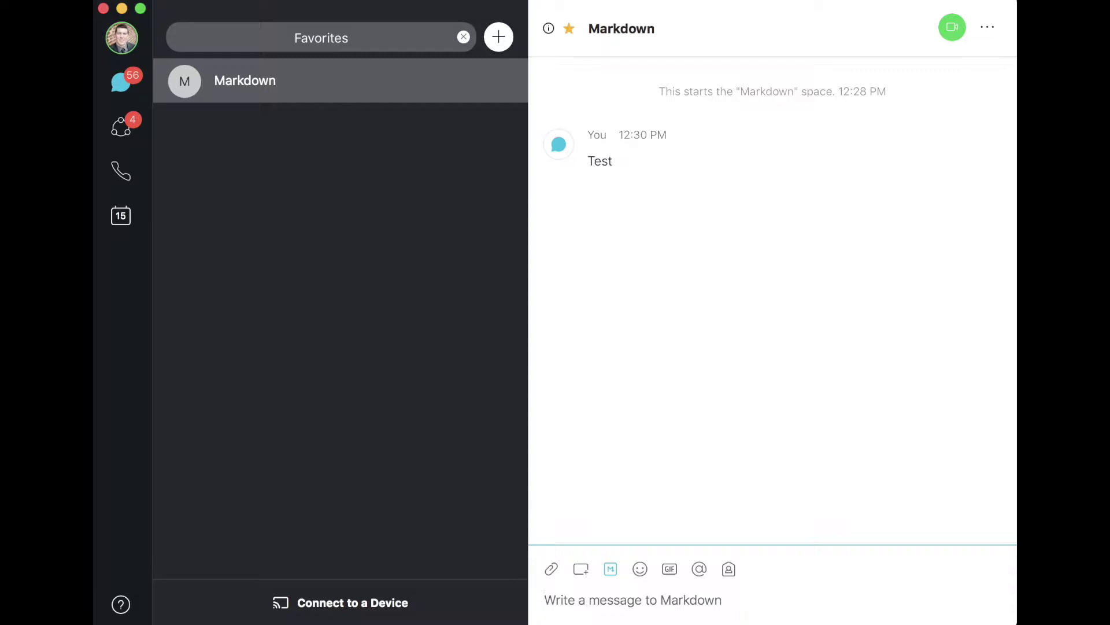
type("**Test**")
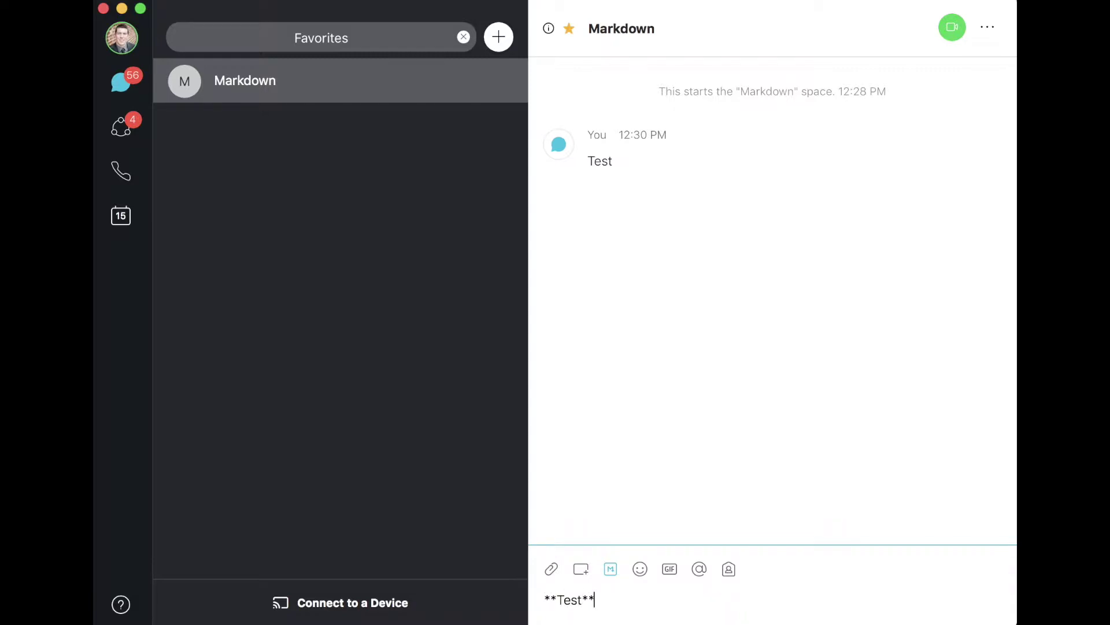
key("Return")
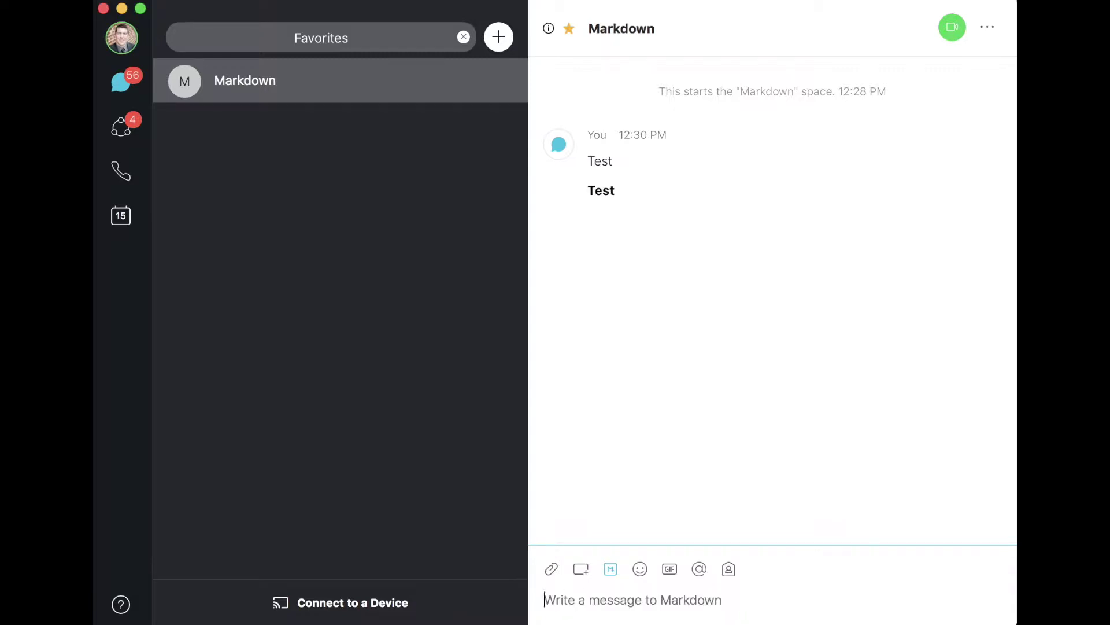
- Send an italic message written as "_Test_" and a bold italic one written as "**_Test_**"
type("-")
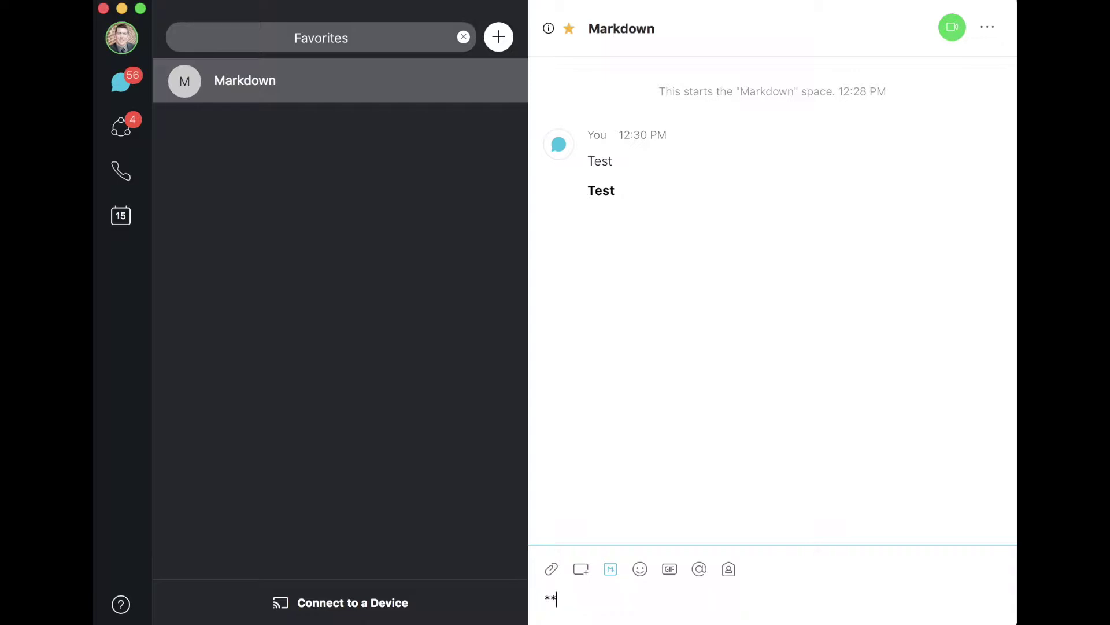
key("BackSpace")
type("_Test_")
key("Return")
type("**_Test_**")
key("Return")
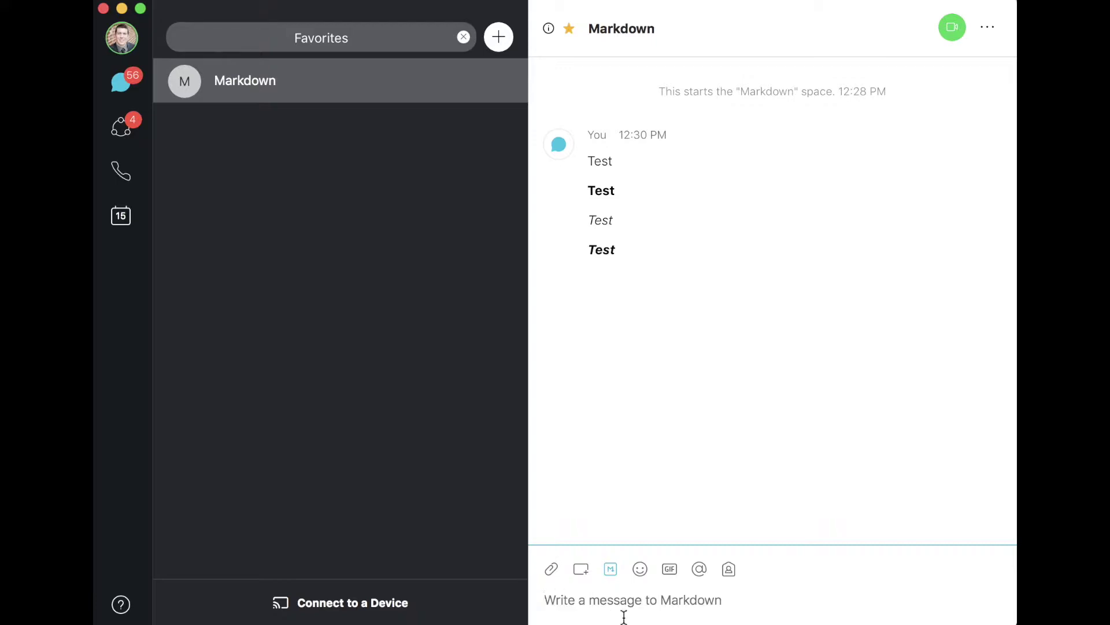
- Check the list syntax in the Markdown formats reference and send a two-line numbered list with "1. Item 1" and "2. Item 2"
left_click(611, 569)
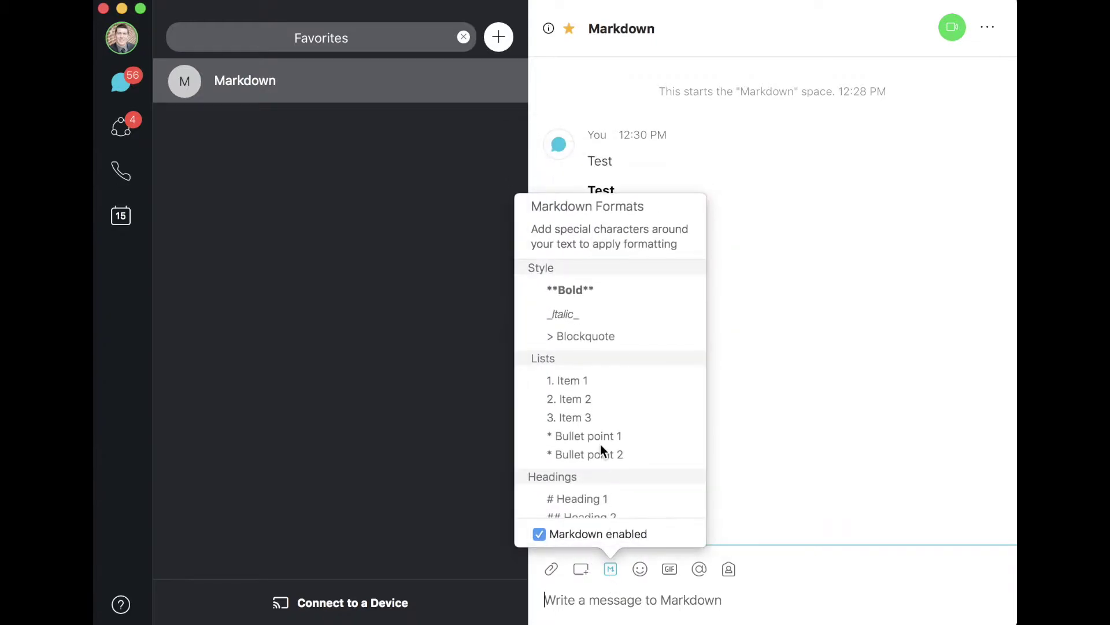
scroll(600, 451, "down", 5)
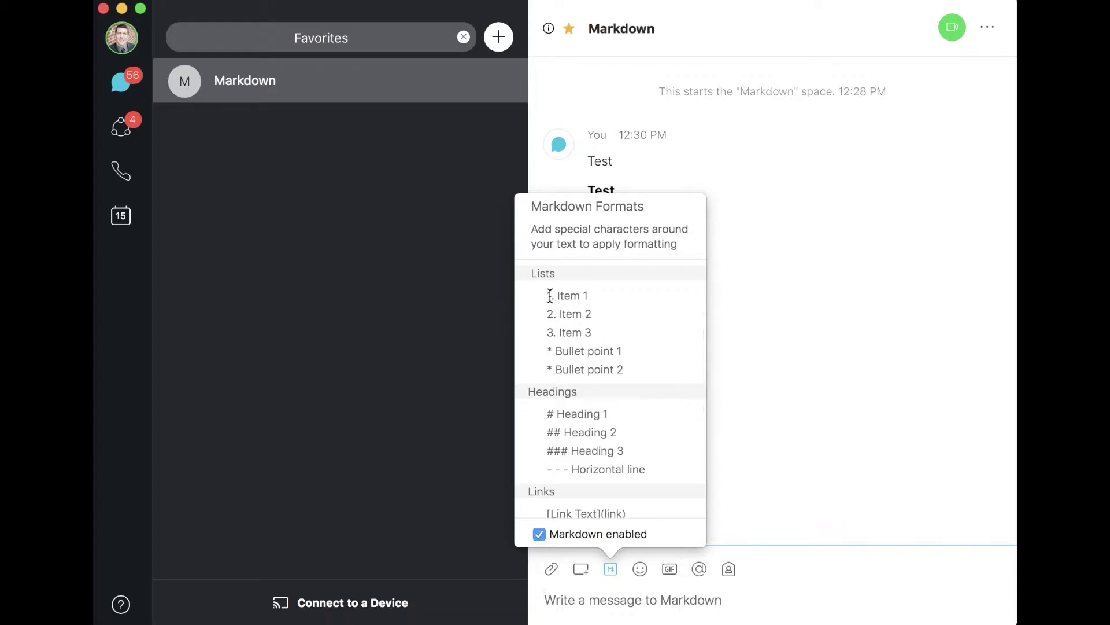
left_click(603, 598)
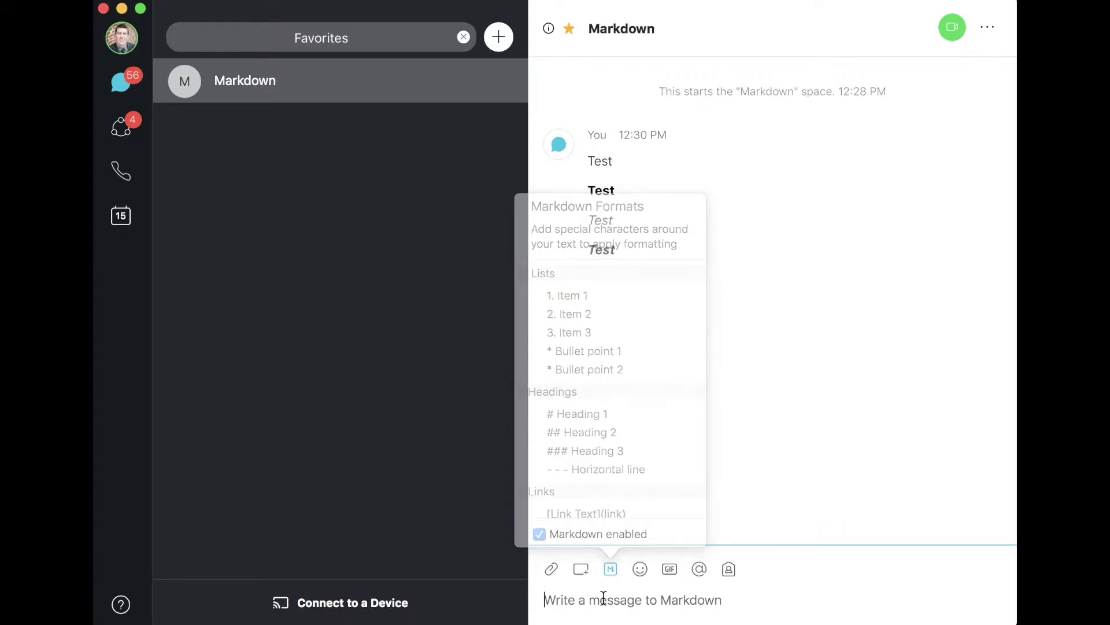
type("1.")
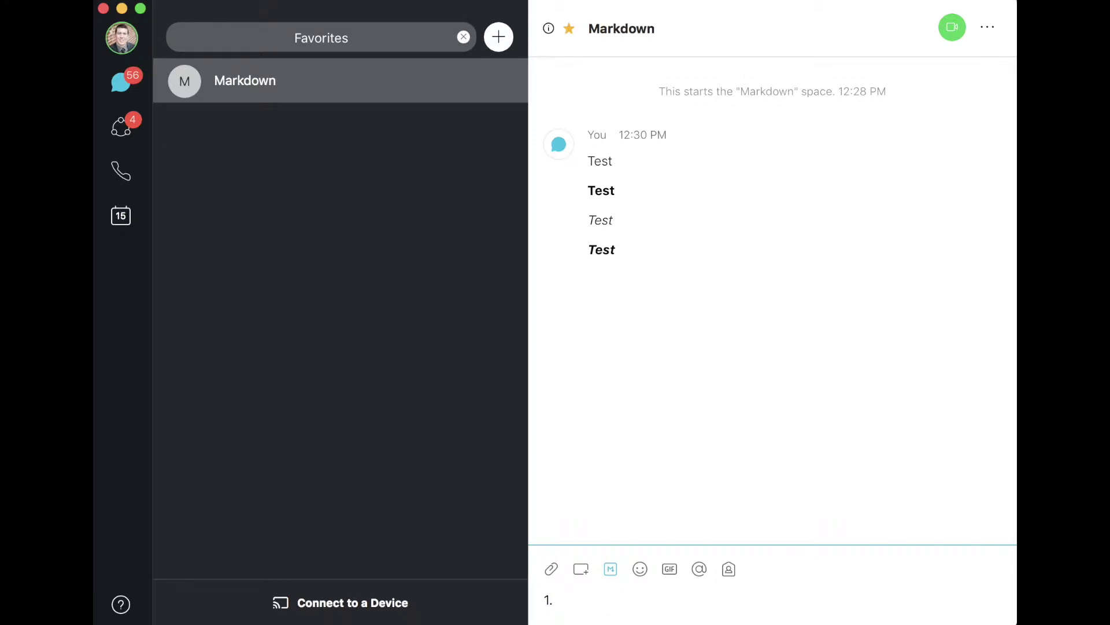
type(" Item 1")
key("shift+Return")
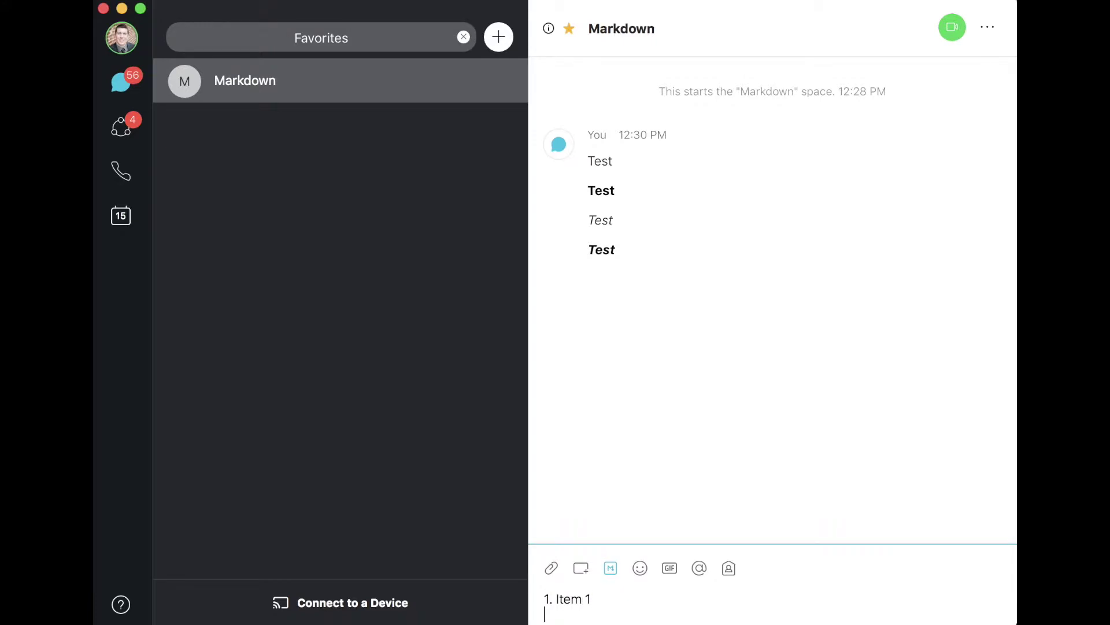
type("2. Tiem")
key("BackSpace")
key("BackSpace")
key("BackSpace")
key("BackSpace")
type("Item 2")
key("Return")
left_click_drag(614, 293, 674, 318)
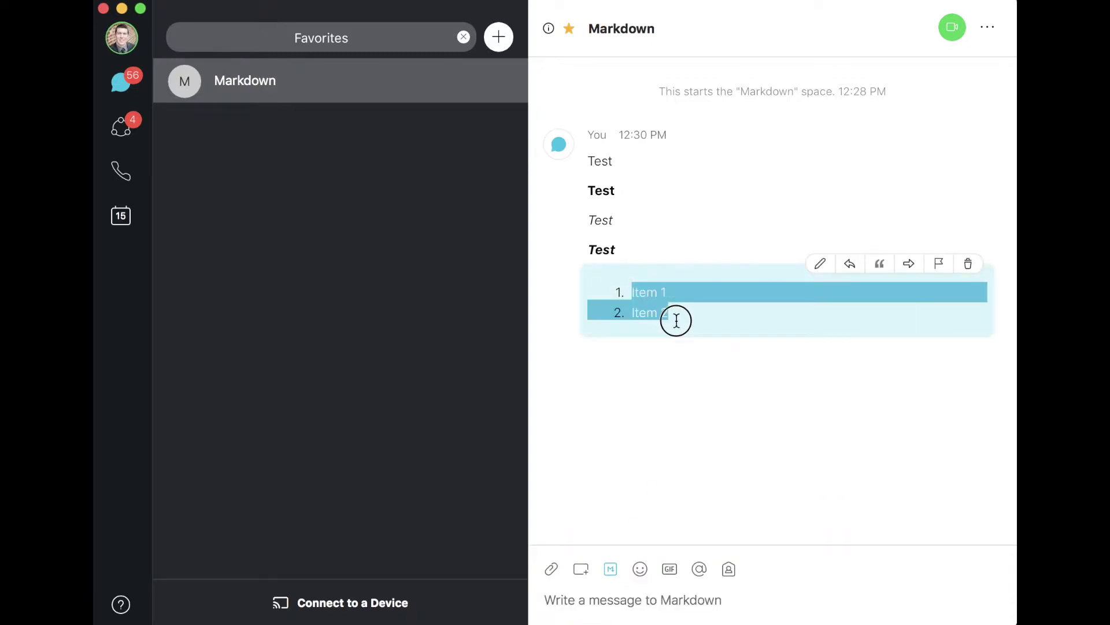
- Send two separate top-level heading messages, "# Heading 1" and "# Heading 2"
left_click(613, 586)
type("# Heading 1")
key("Return")
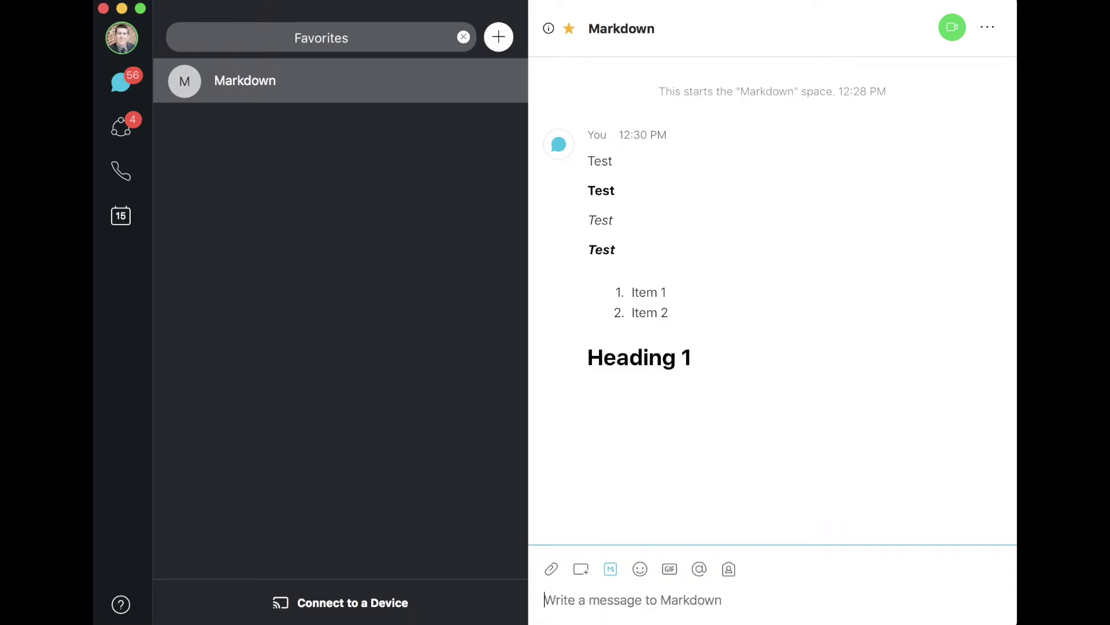
type("#Hea")
key("BackSpace")
key("BackSpace")
key("BackSpace")
type("Heading 2")
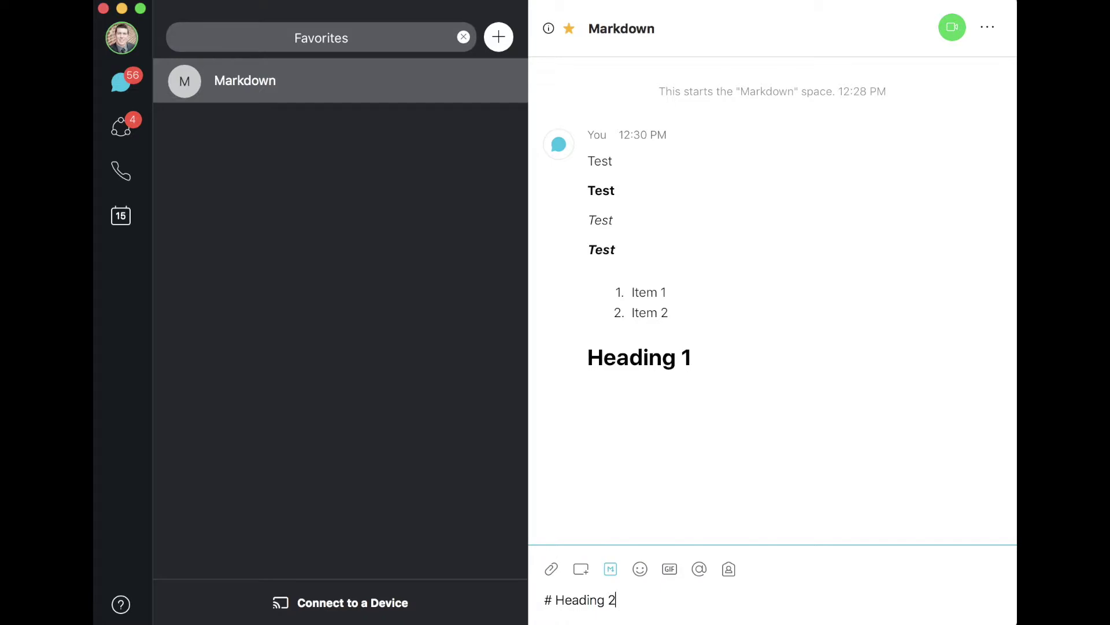
key("Return")
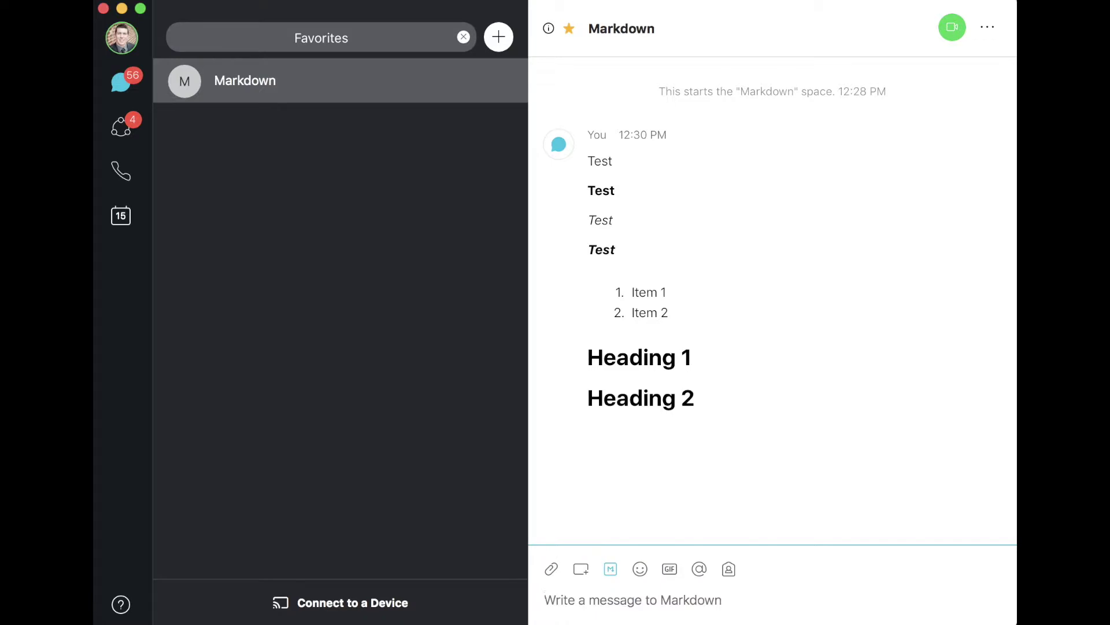
type("[")
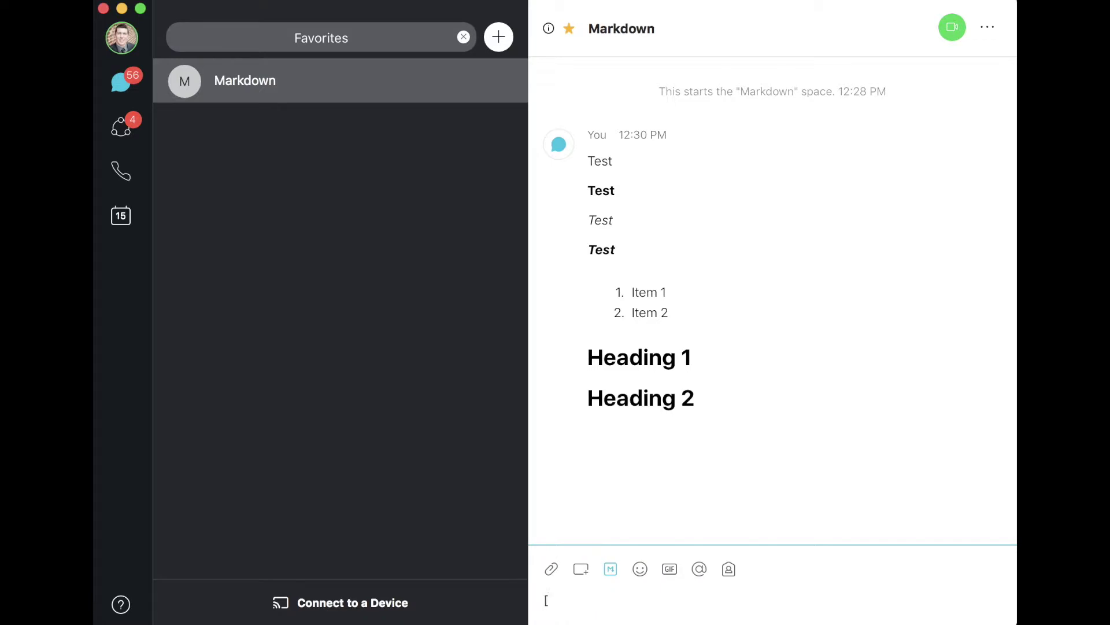
type("link](http://google.com")
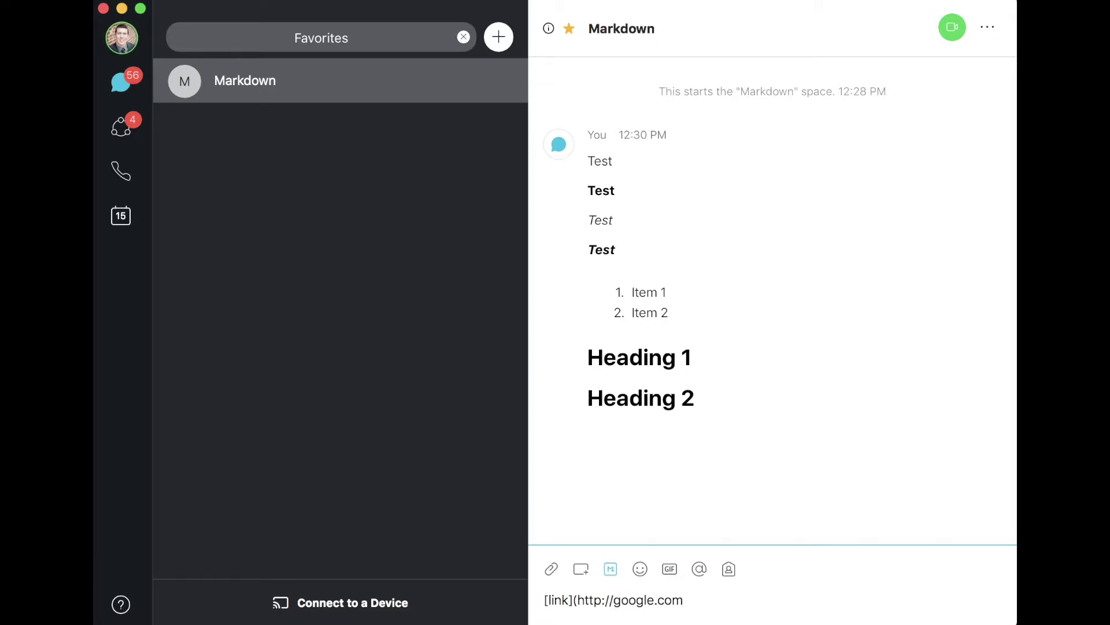
type(")")
left_click_drag(547, 599, 669, 601)
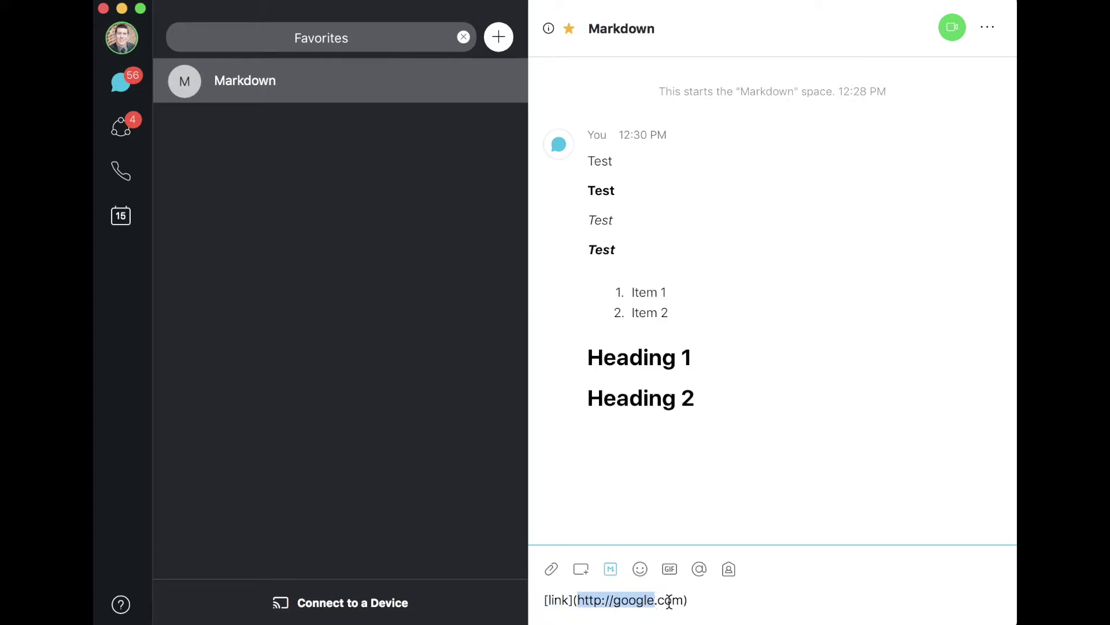
left_click(682, 600)
key("Return")
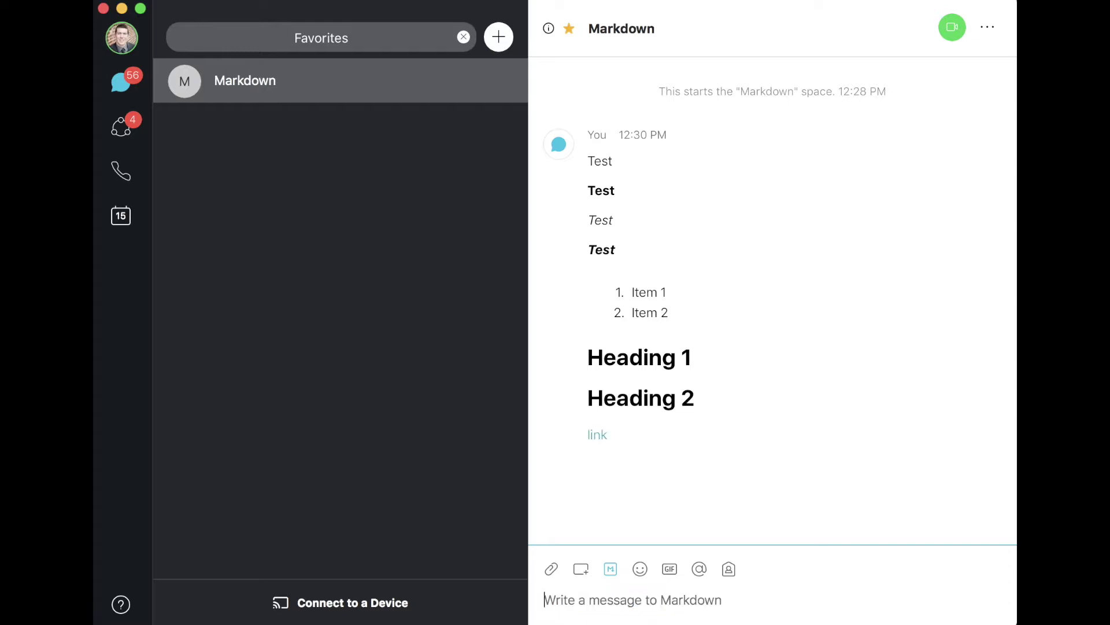
- Check the code block syntax in the Markdown formats reference and send a triple-backtick code block containing "Line 1" and "Line 2" on separate lines
mouse_move(599, 441)
left_click(611, 569)
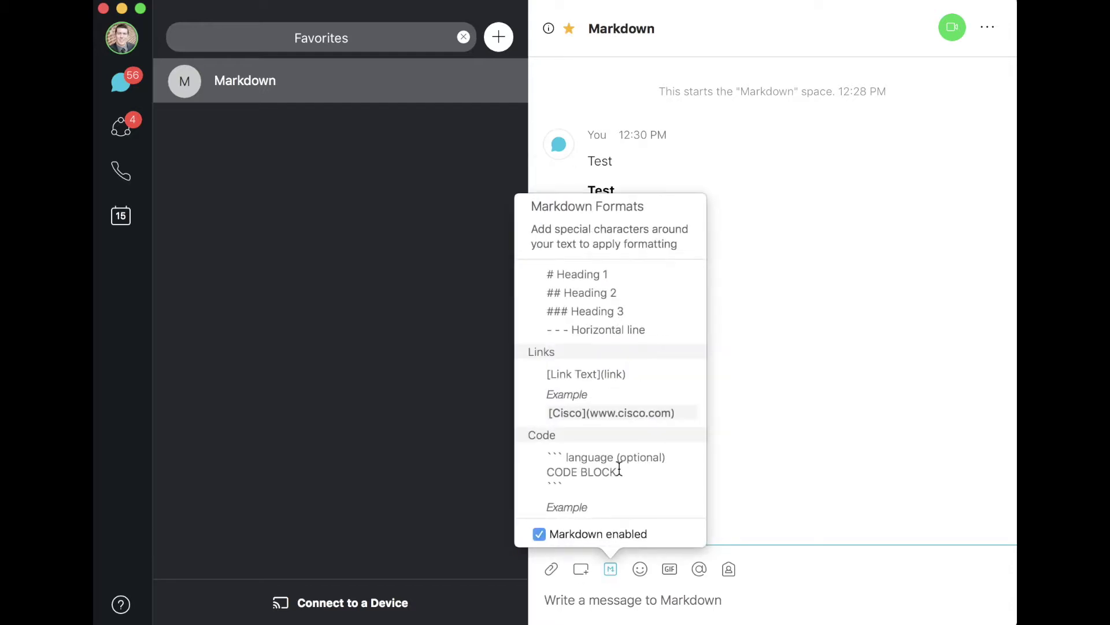
scroll(618, 464, "up", 3)
scroll(618, 466, "down", 5)
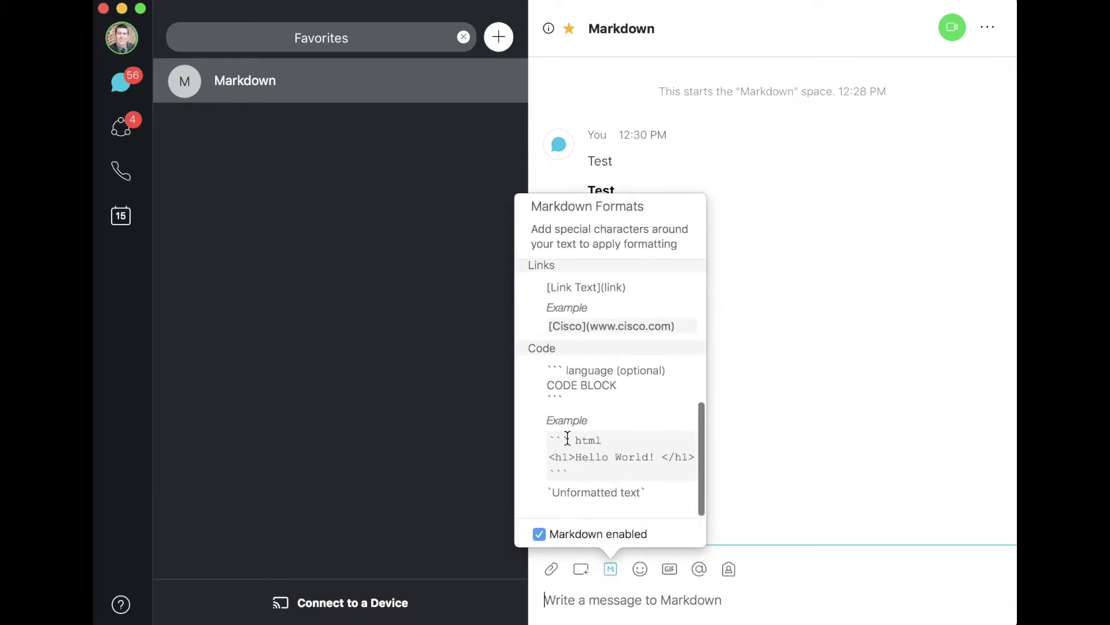
left_click_drag(548, 367, 580, 393)
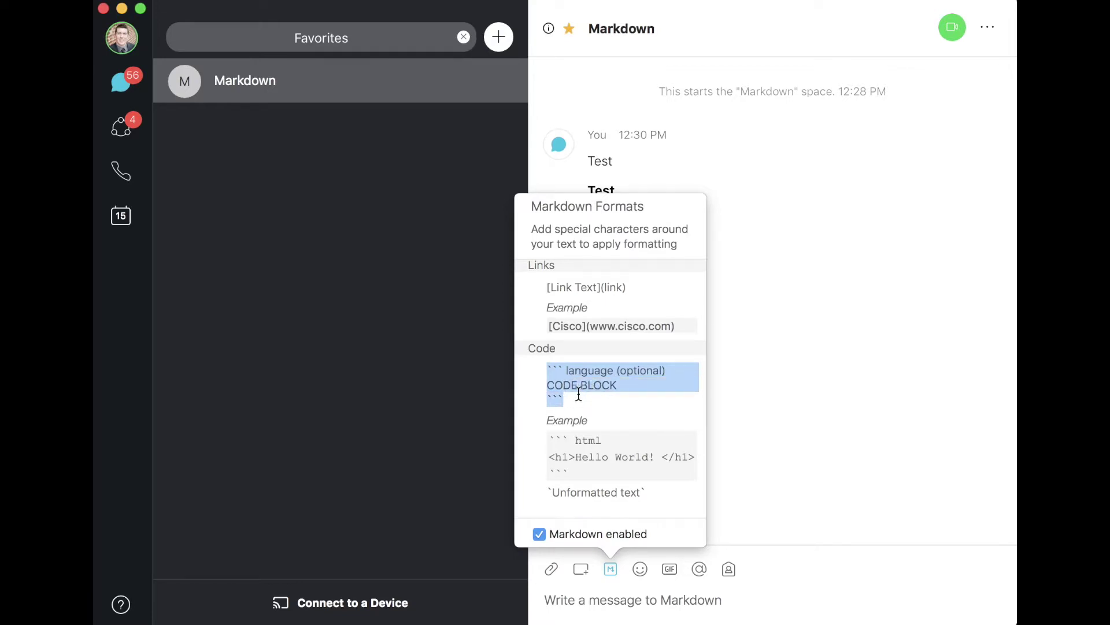
left_click(588, 600)
type("```")
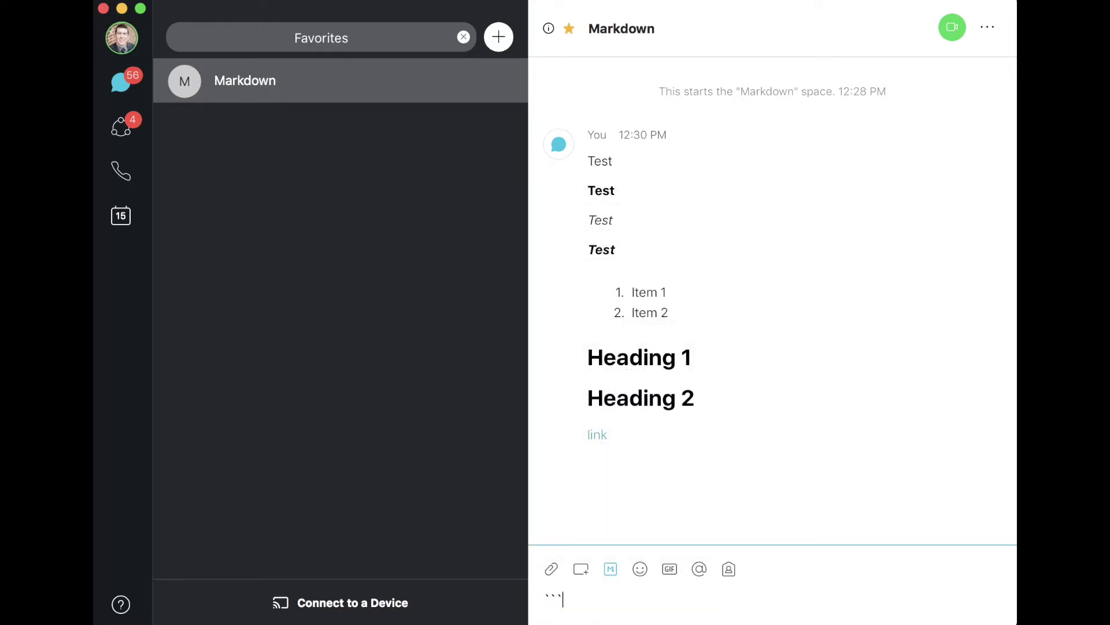
key("shift+Return")
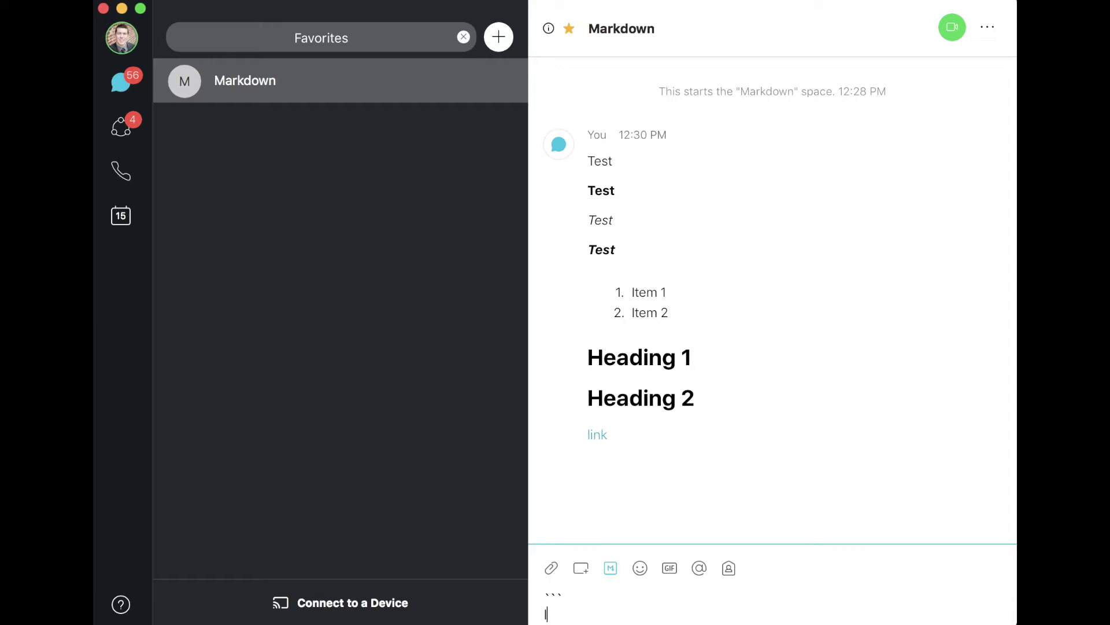
type("Line 1")
key("shift+Return")
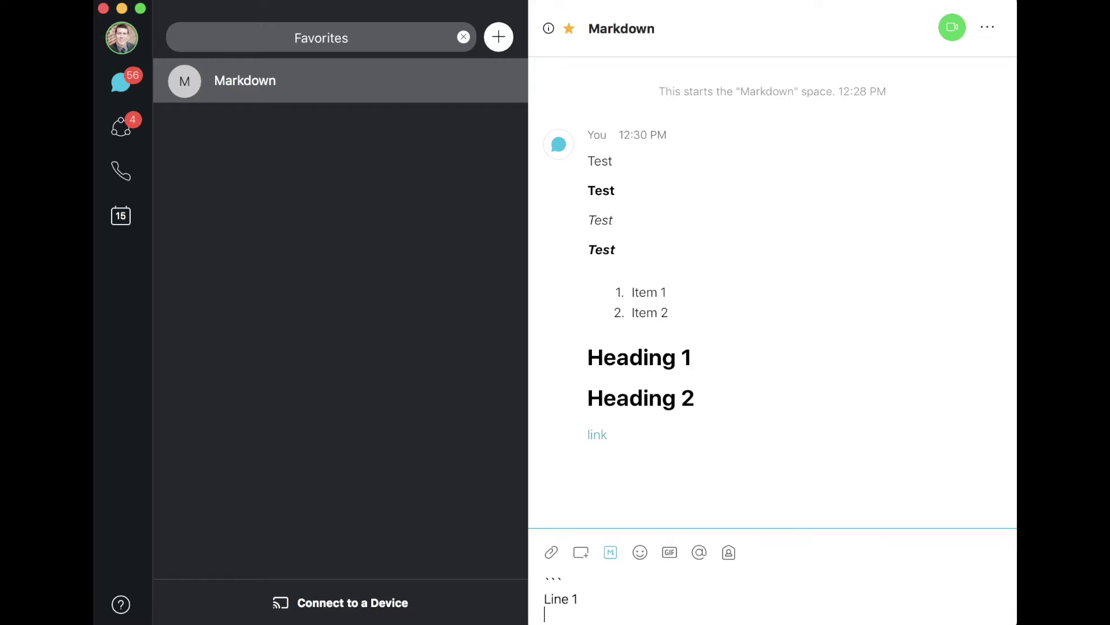
type("Line 2")
key("shift+Return")
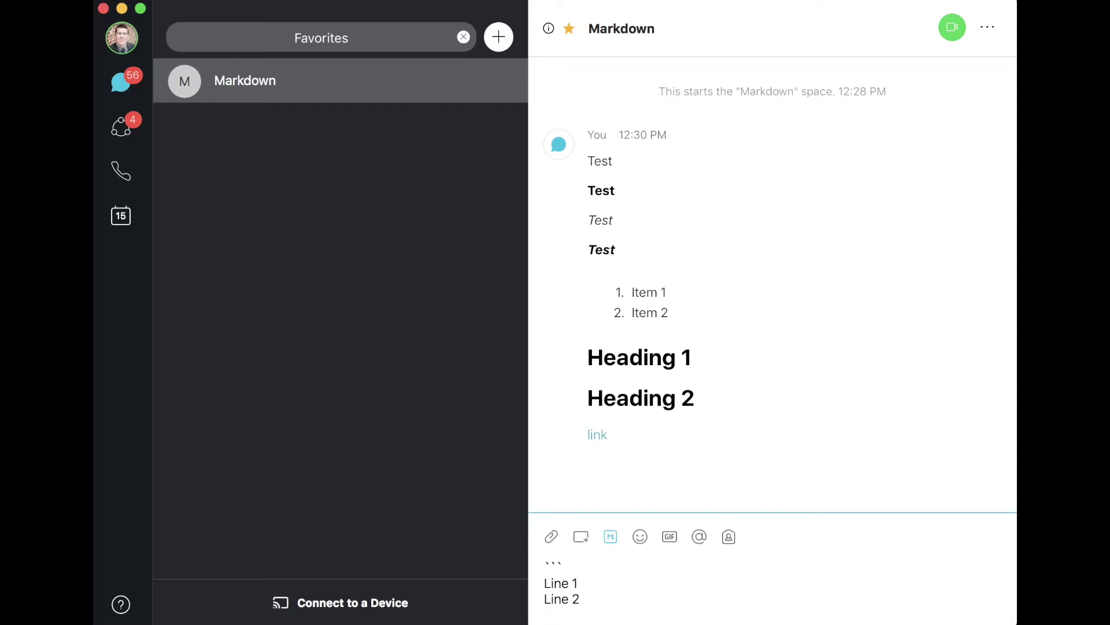
type("```")
key("Return")
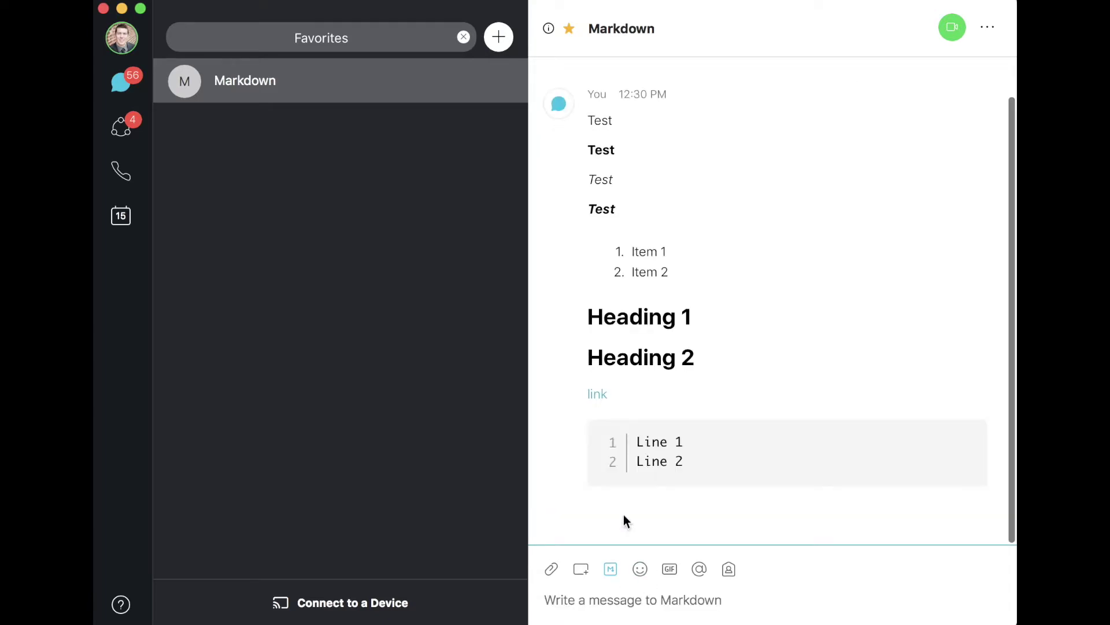
left_click_drag(639, 442, 682, 462)
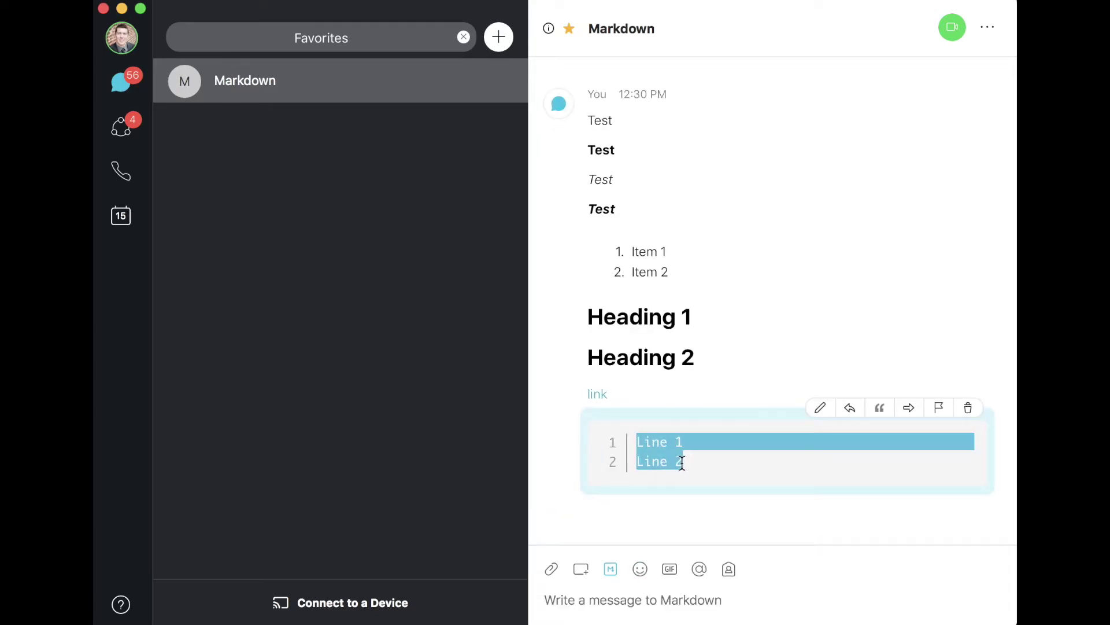
left_click(700, 460)
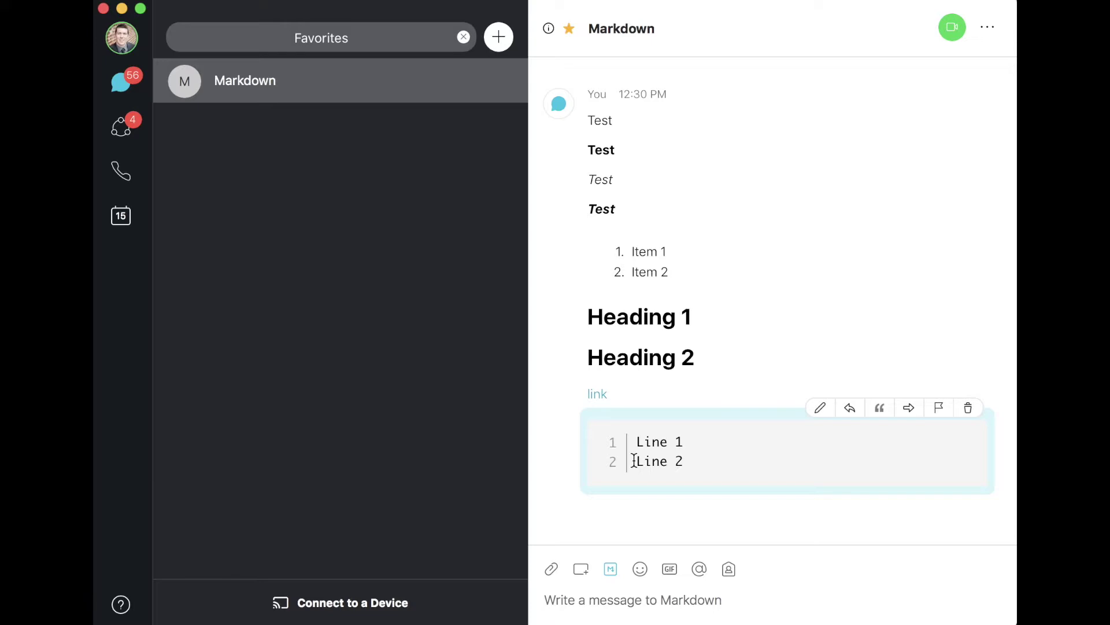
- Send another top-level heading message, written as "# Heading"
left_click(615, 601)
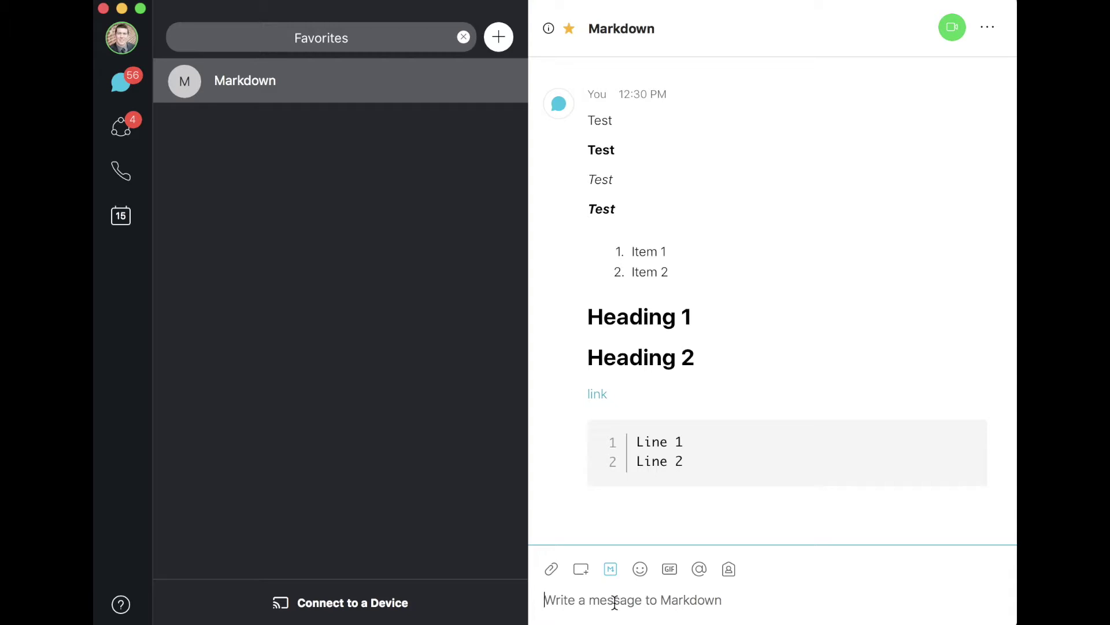
type("#")
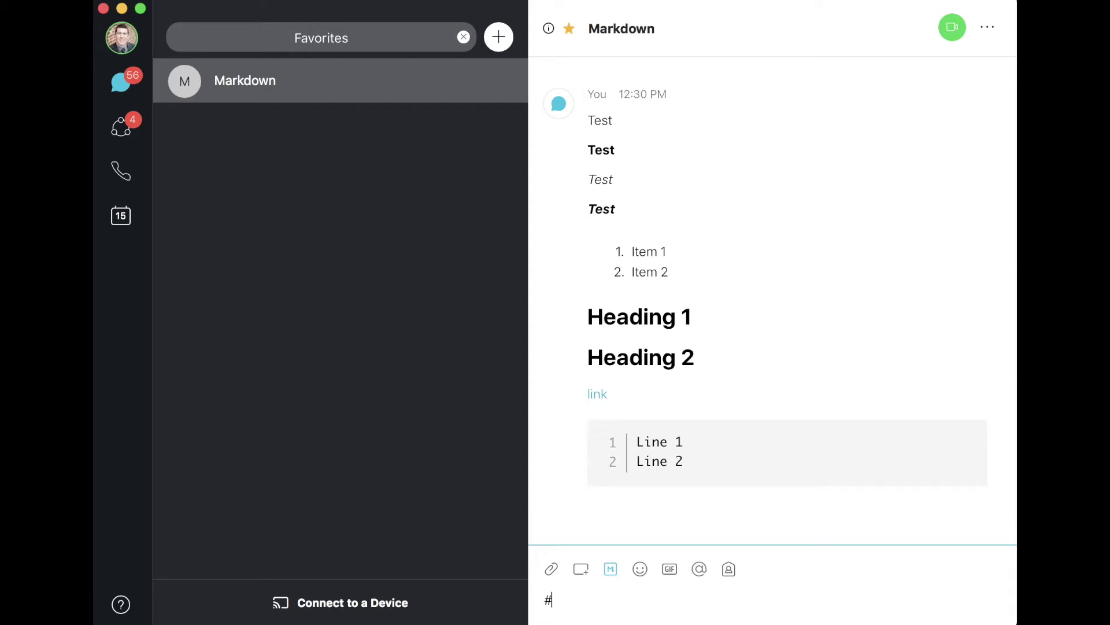
type(" Heading")
key("Return")
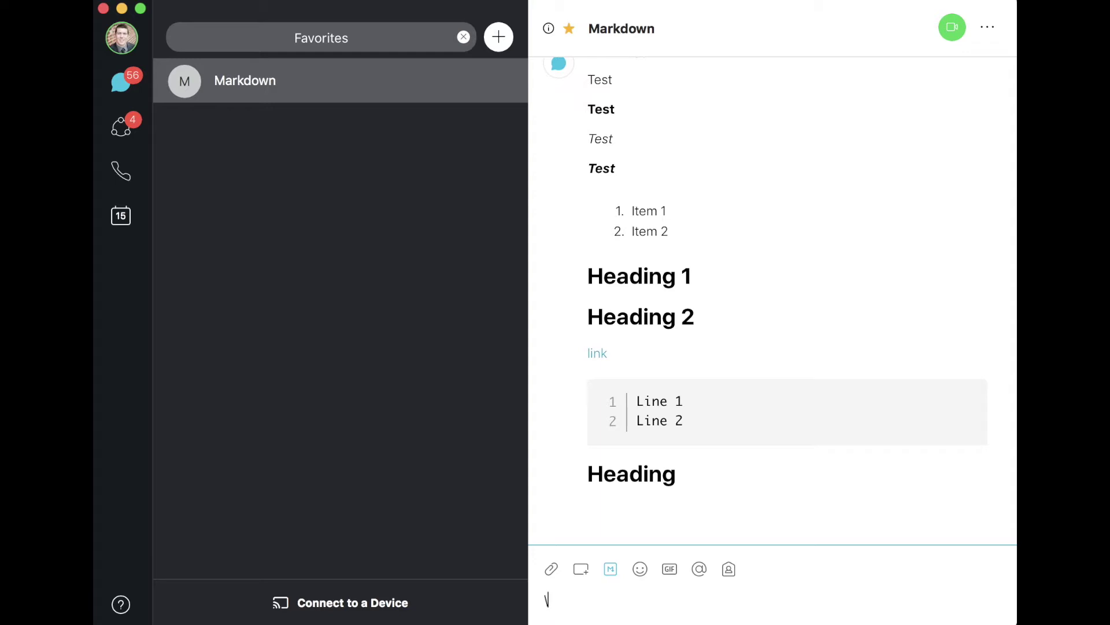
- Send "\# Heading" with the hash sign escaped by a backslash, so that it is posted as literal text
type("# Headei")
key("BackSpace")
key("BackSpace")
type("ing")
key("Return")
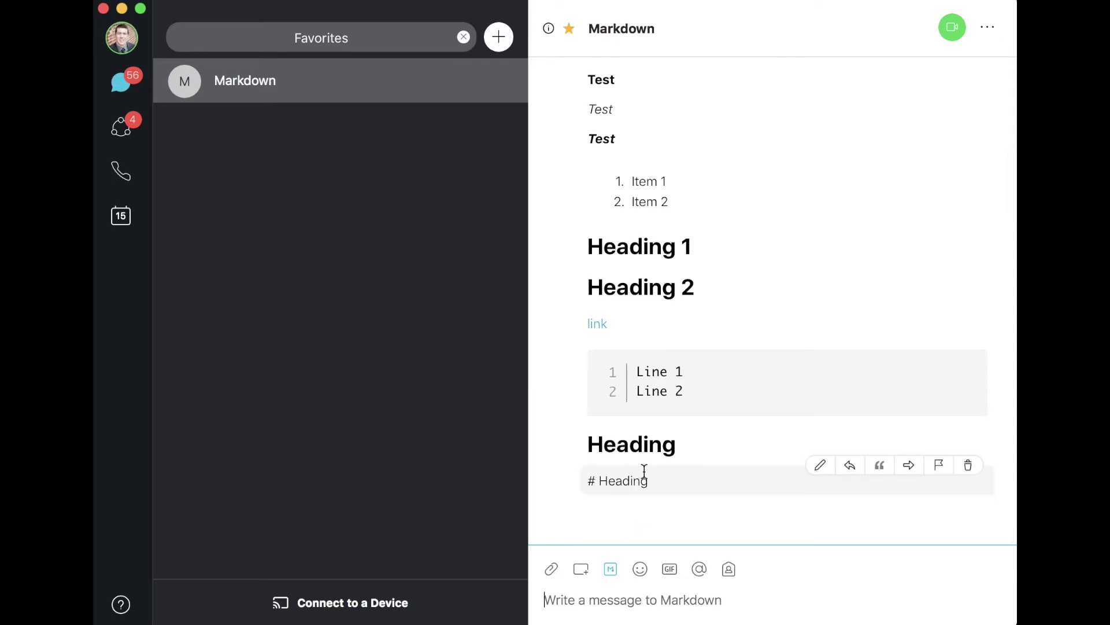
- Compare the formatted "Heading" message with the escaped "# Heading" message by highlighting each one in the conversation
left_click_drag(648, 480, 576, 478)
left_click_drag(678, 444, 587, 446)
left_click_drag(657, 478, 558, 478)
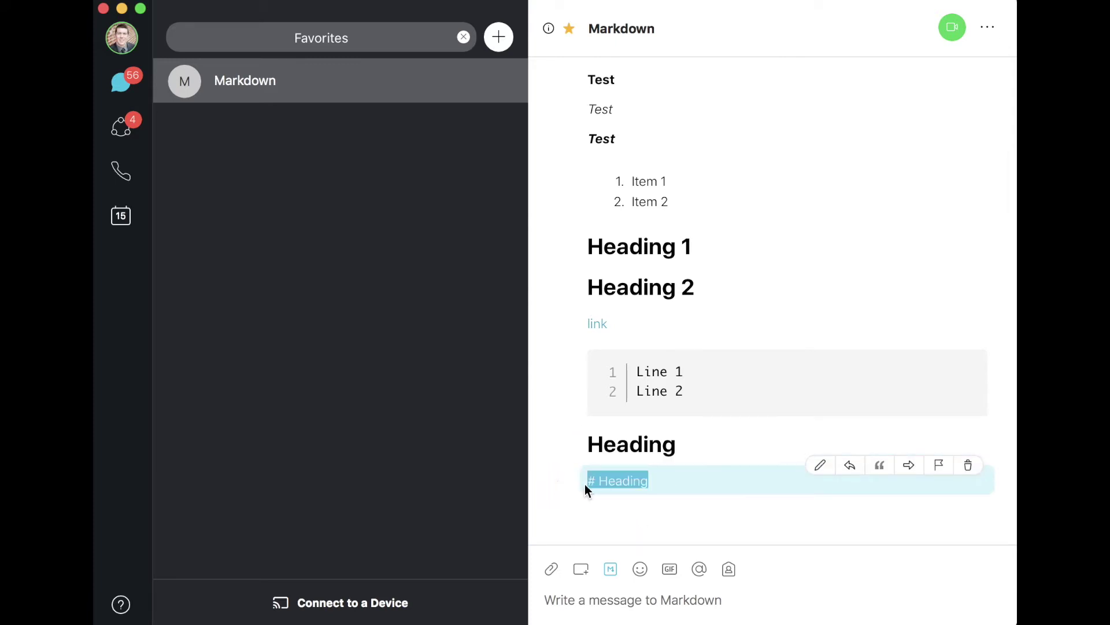
left_click(657, 482)
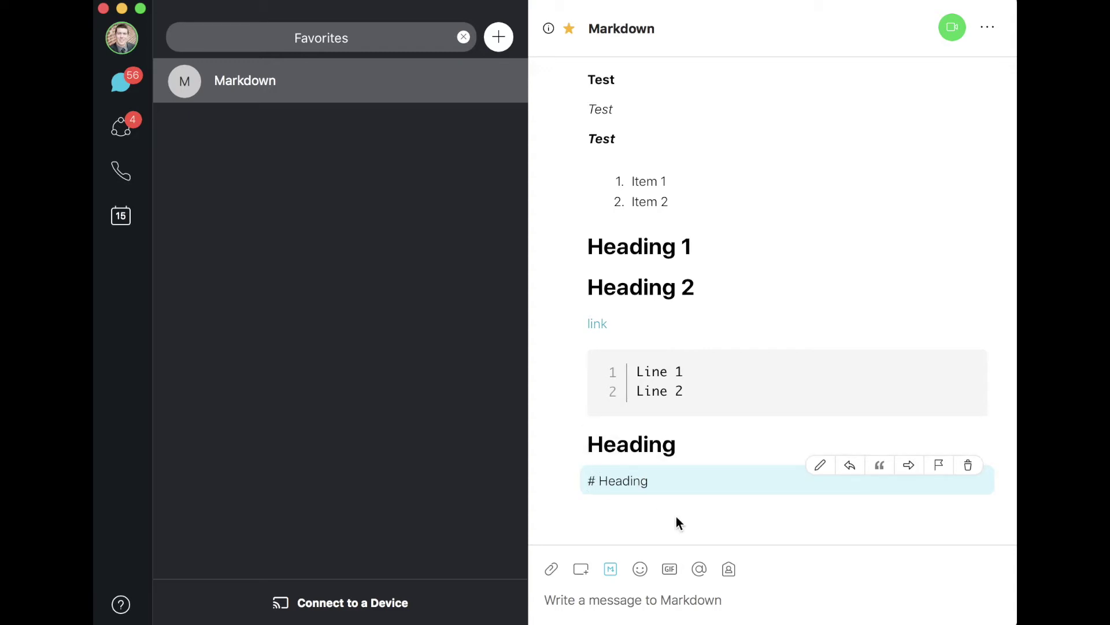
- Send two lines reading "Line" between opening and closing triple backticks, escaping every backtick with a backslash as "\`\`\`"
left_click(573, 598)
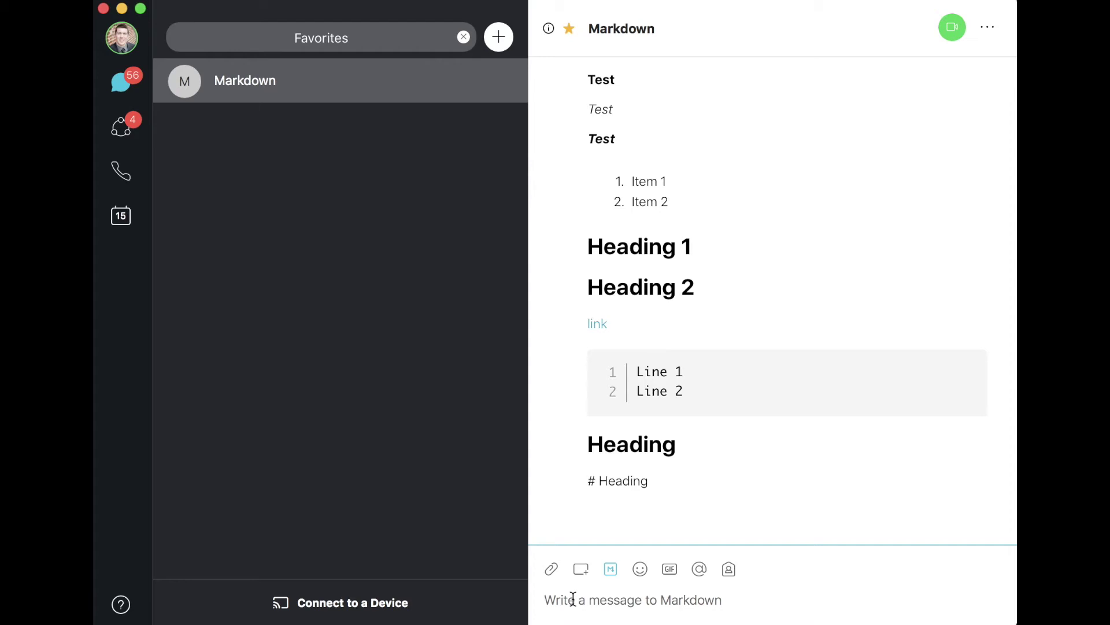
type("\\`\\`\\`")
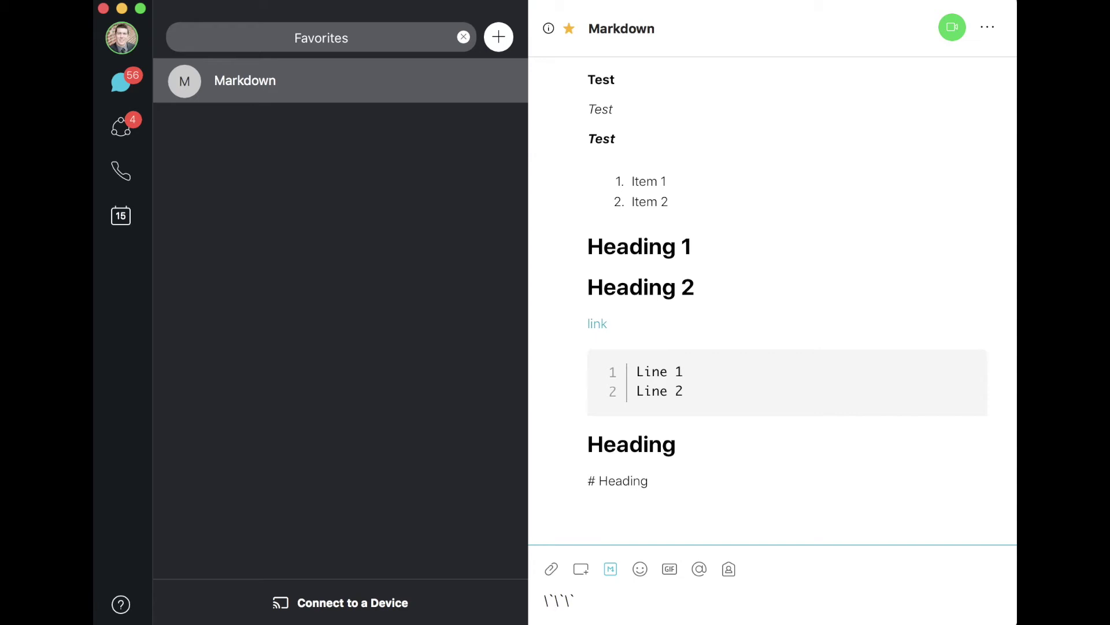
key("shift+Return")
type("Line")
key("shift+Return")
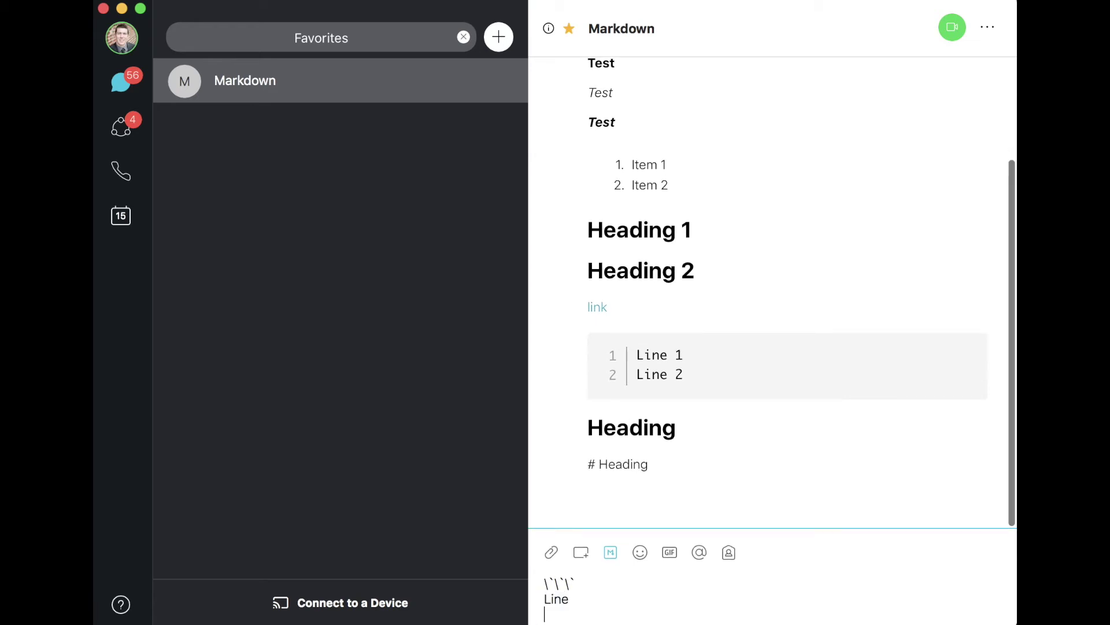
type("line")
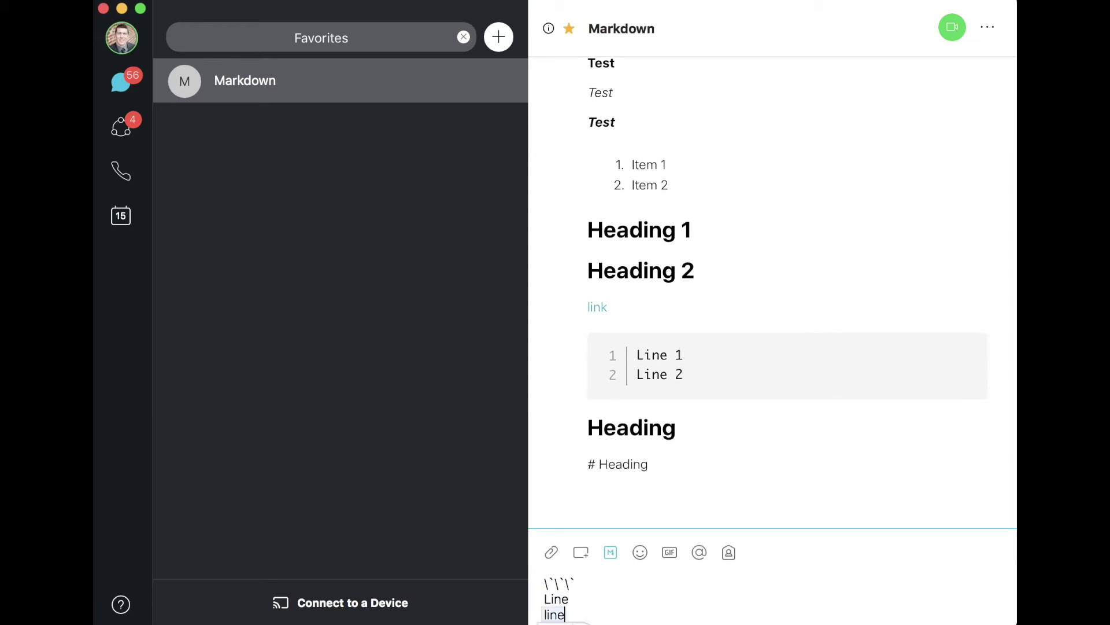
key("shift+Return")
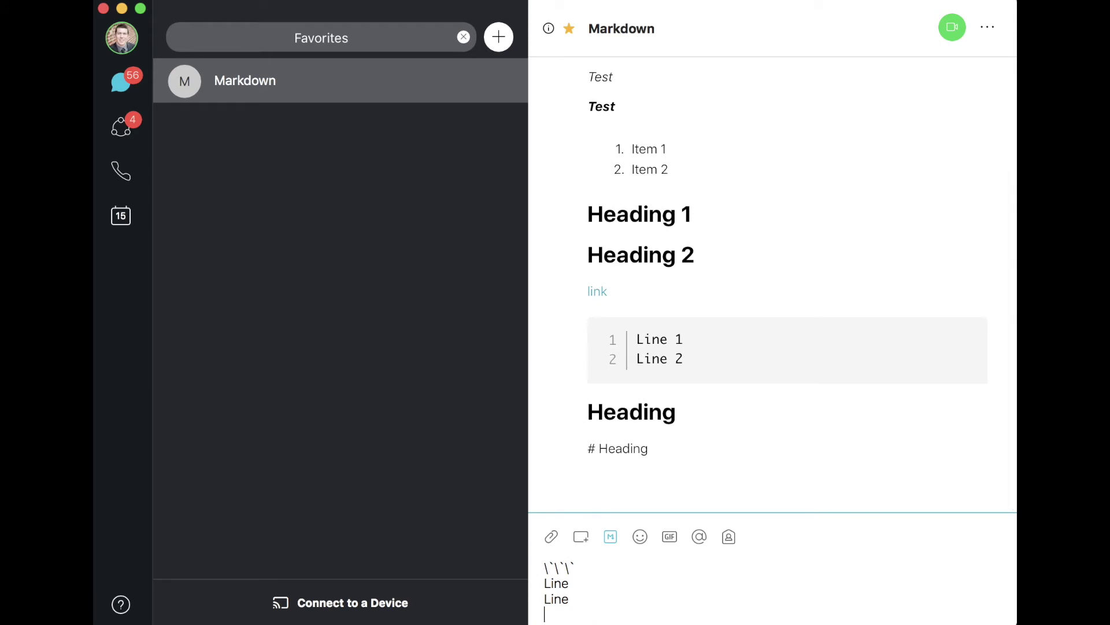
type("```")
key("BackSpace")
key("BackSpace")
type("\\`\\`\\`")
key("Return")
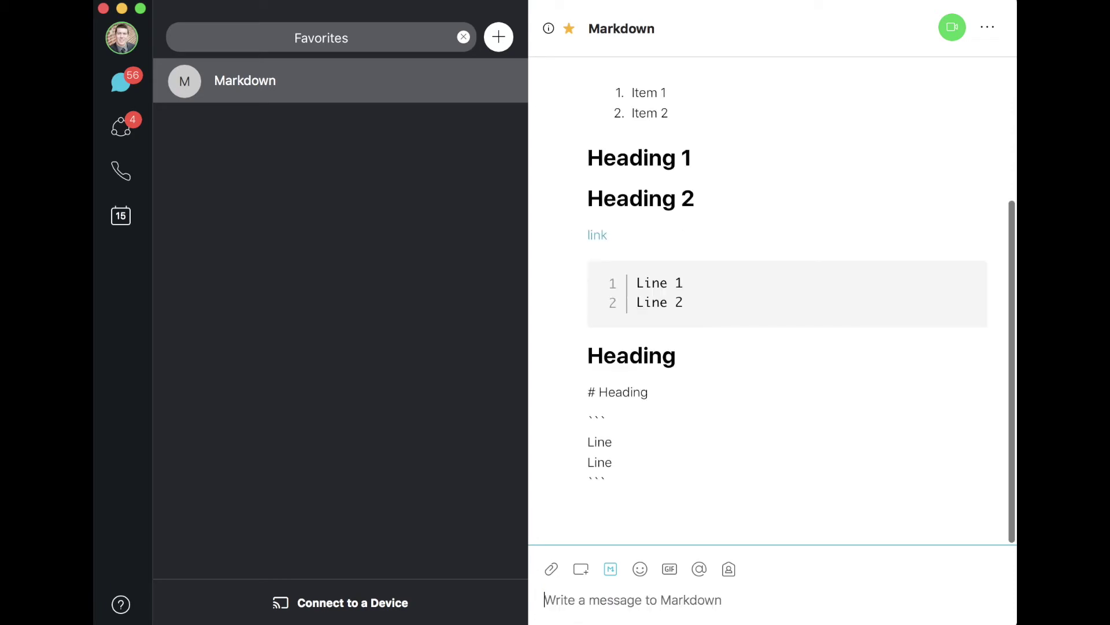
left_click_drag(587, 416, 602, 482)
- Send "\\\\ line" with four backslashes, so that two escaped backslashes are posted as literal text
left_click(586, 596)
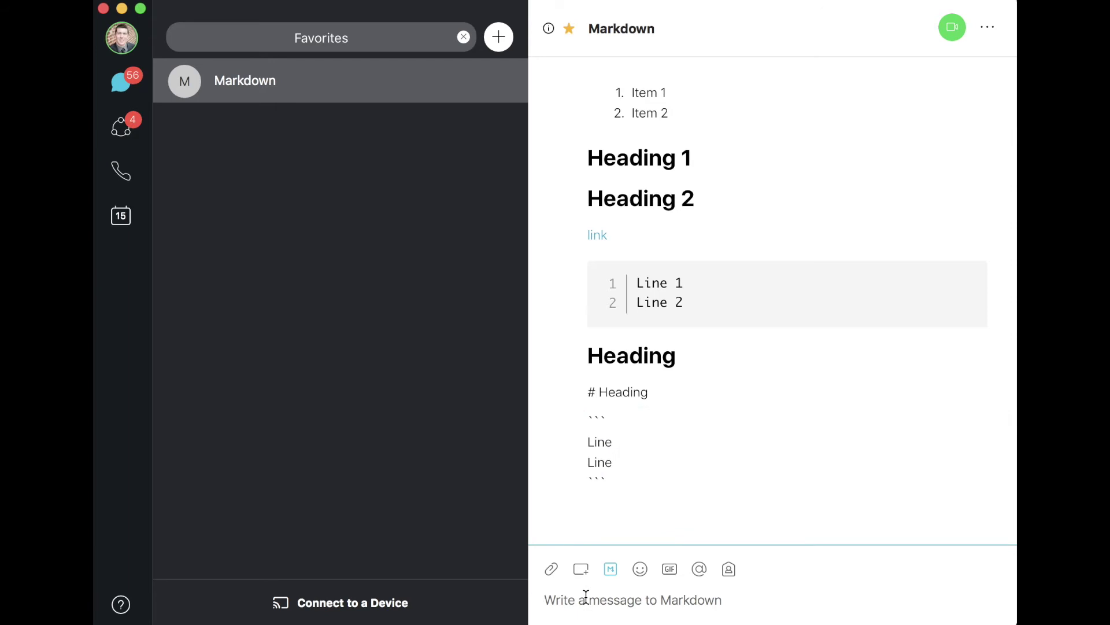
type("\\\\")
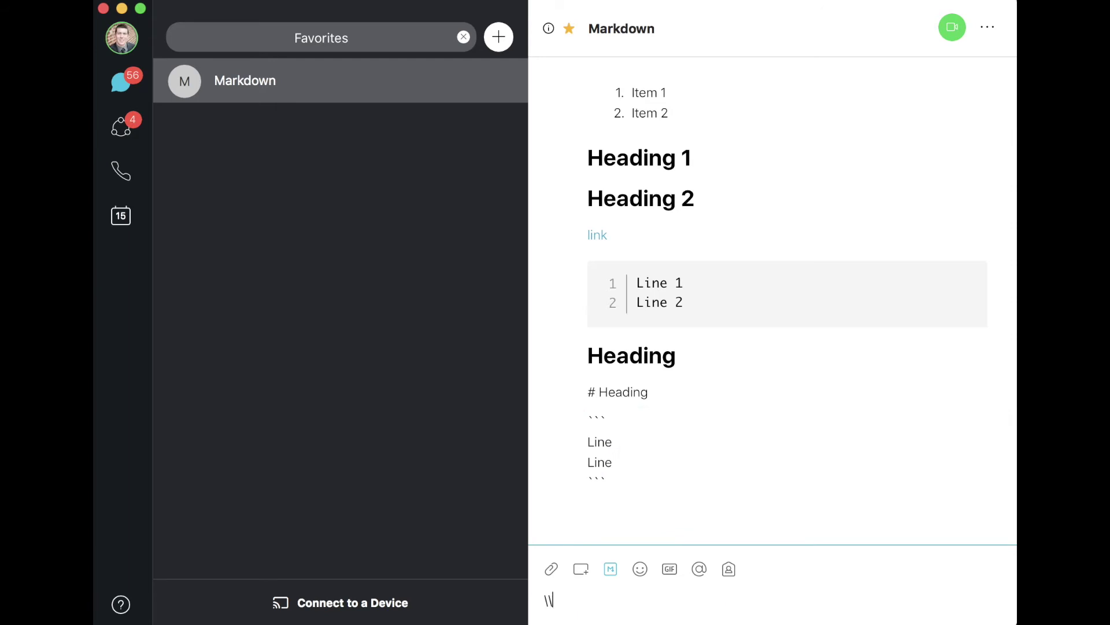
type("\\\\ line")
key("Return")
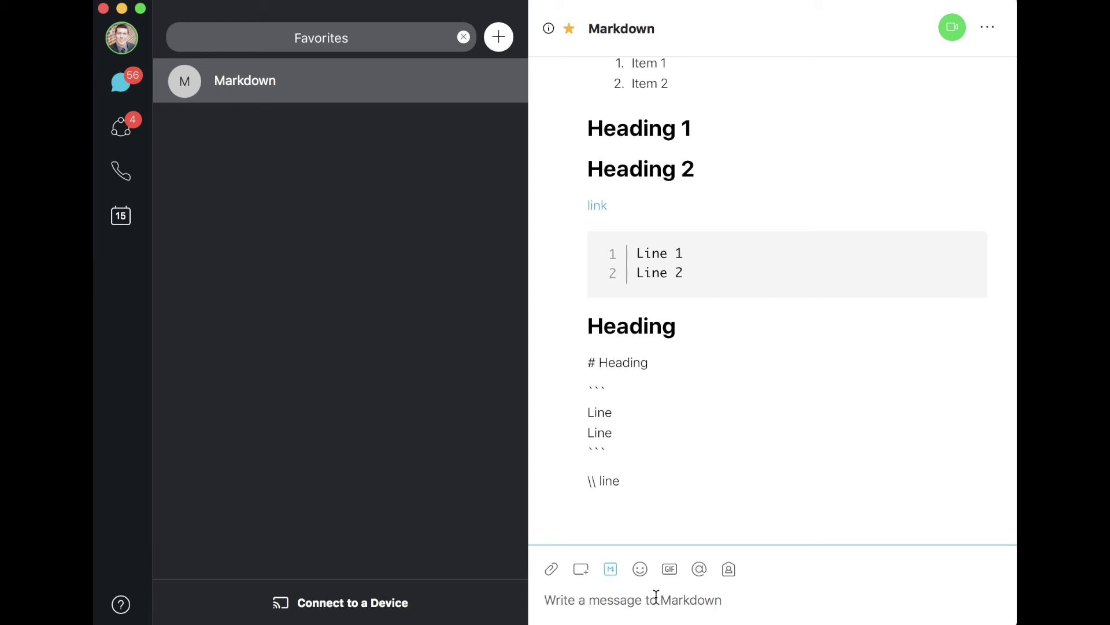
- Review the Markdown formats reference through to its link and code sections, then close it
left_click(612, 570)
scroll(595, 389, "up", 5)
scroll(594, 388, "up", 2)
scroll(594, 388, "down", 8)
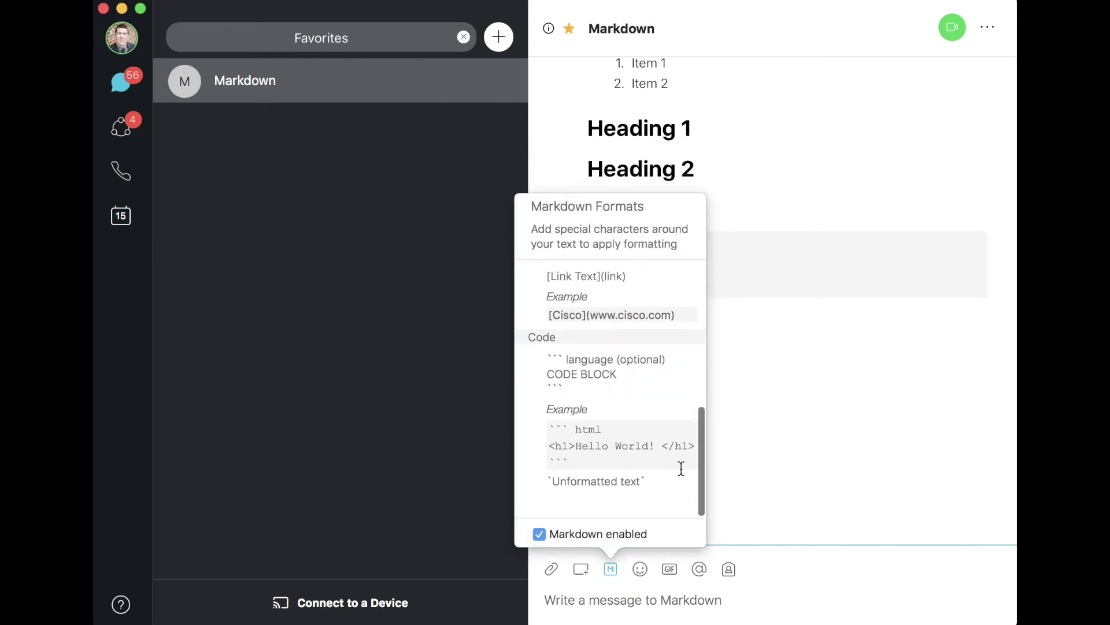
left_click(753, 492)
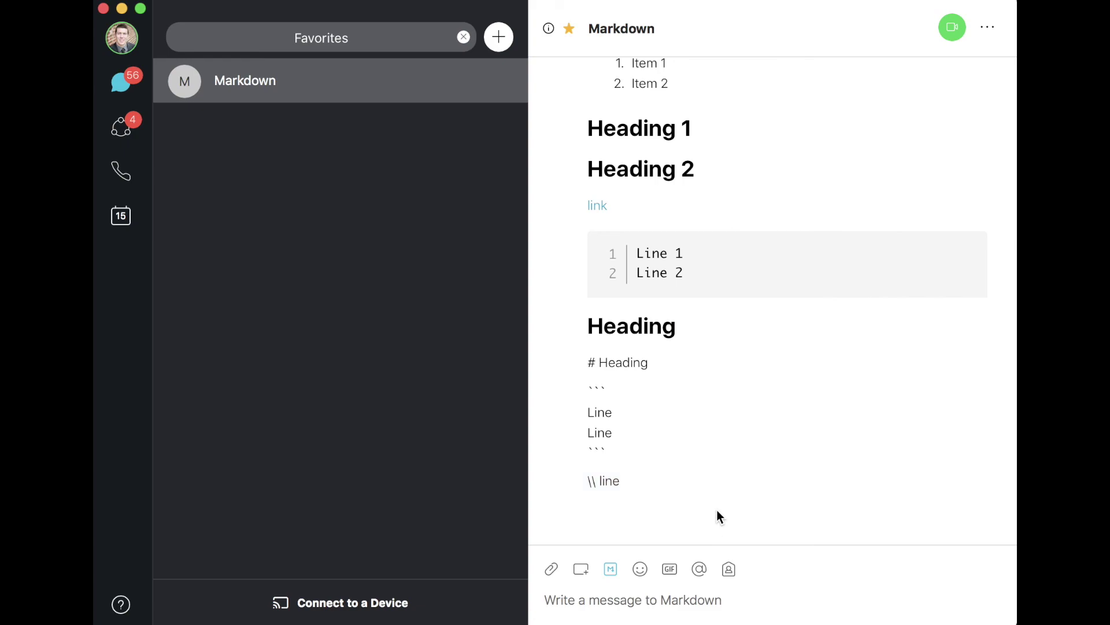